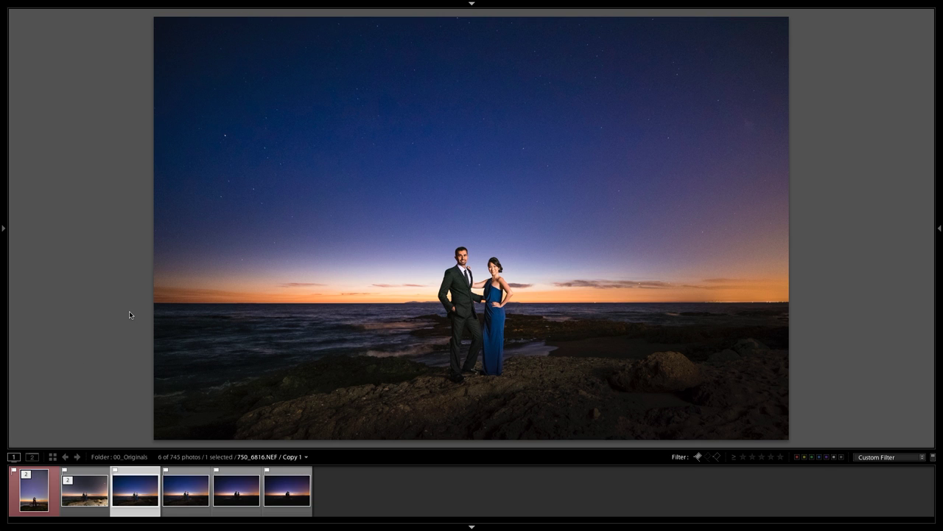
# Cycle the Loupe info overlay until it shows ISO 3200, 1.0 sec at f/2.8, 14 mm.
pyautogui.press('i')
pyautogui.press('i')
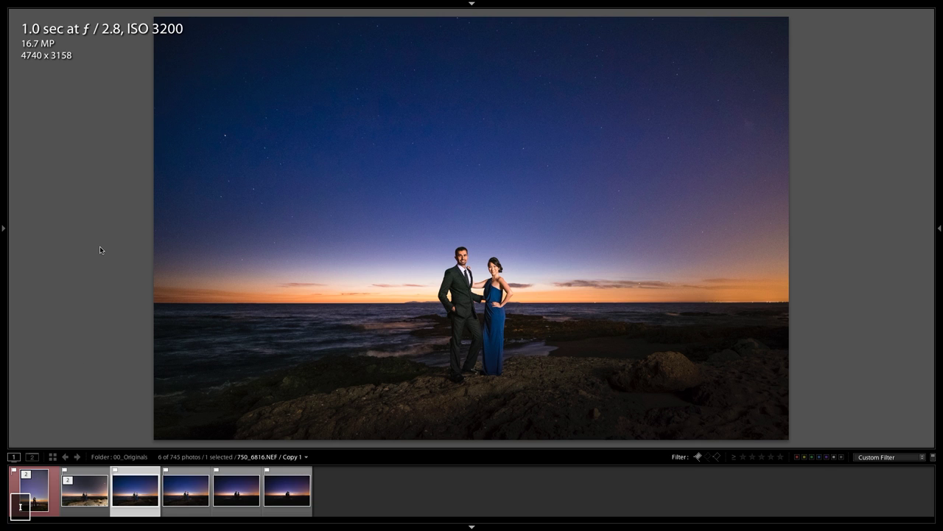
pyautogui.press('i')
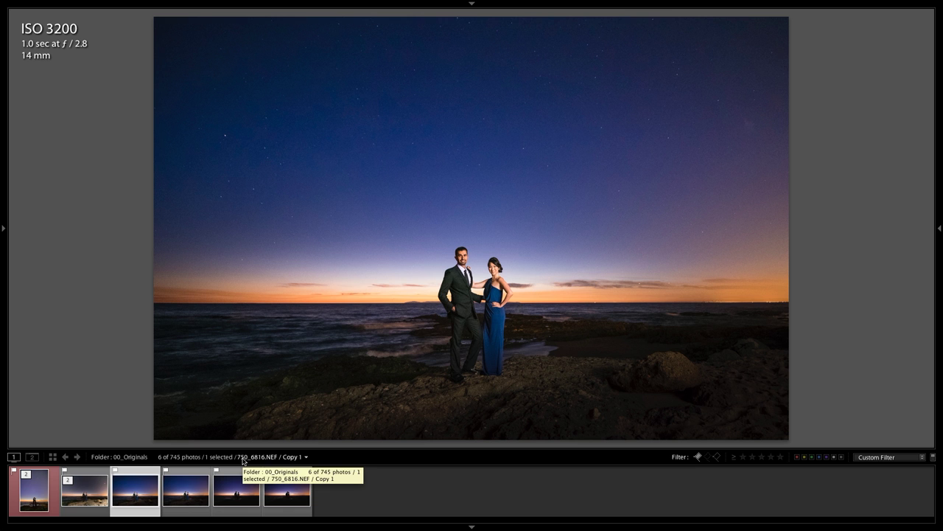
pyautogui.click(415, 135)
pyautogui.moveTo(367, 114); pyautogui.dragTo(570, 262)
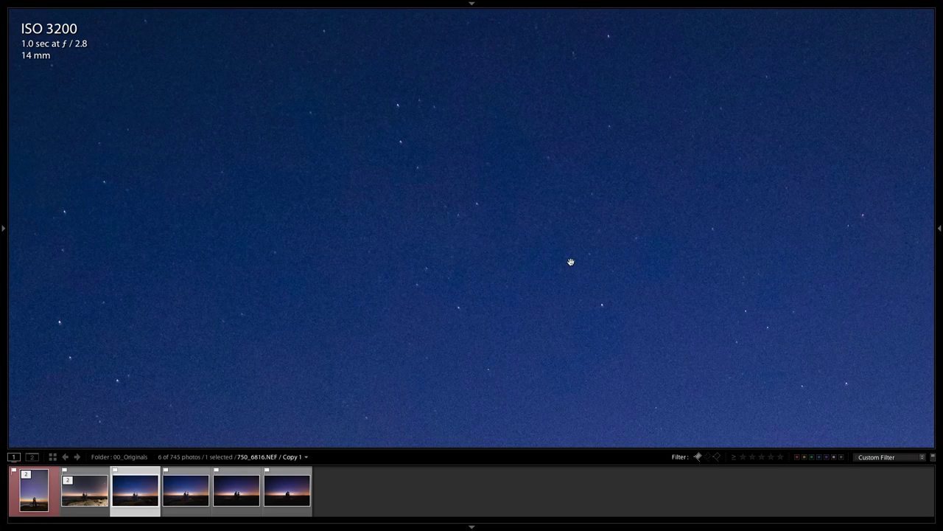
pyautogui.moveTo(411, 293); pyautogui.dragTo(421, 114)
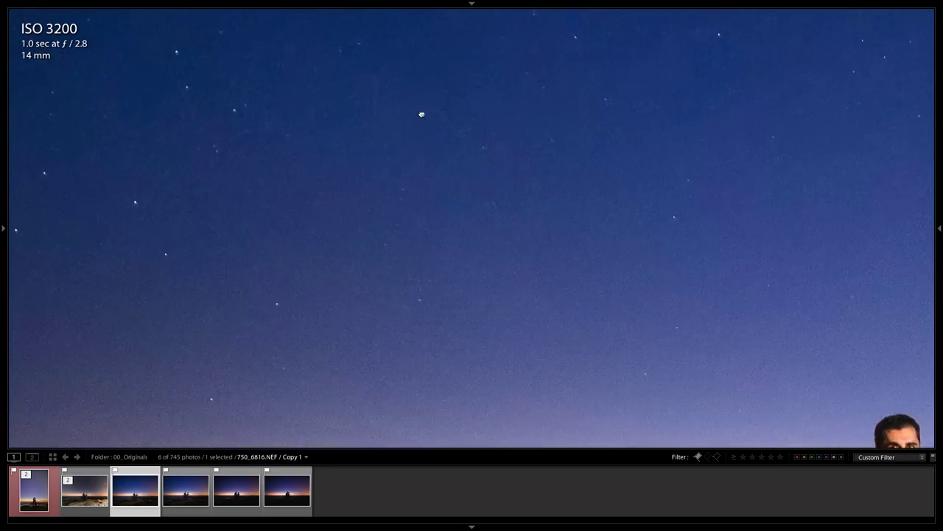
pyautogui.click(422, 114)
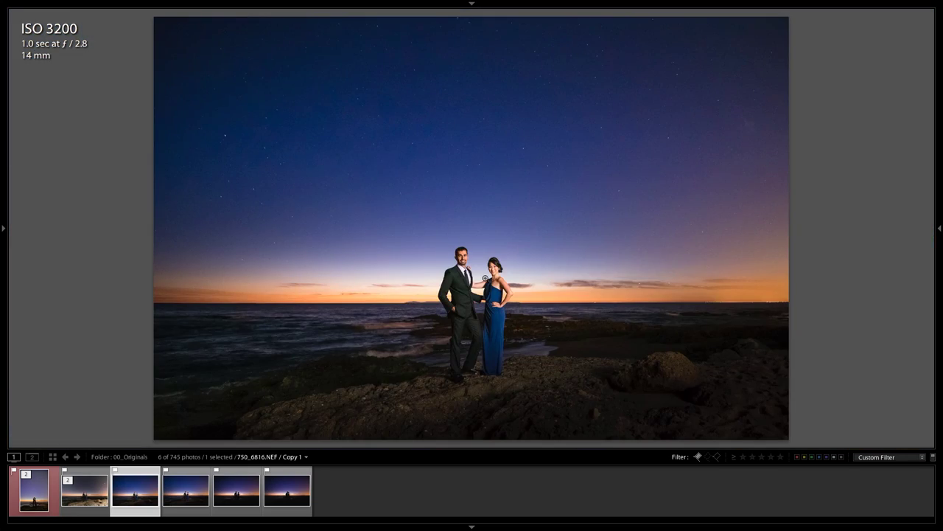
pyautogui.click(483, 305)
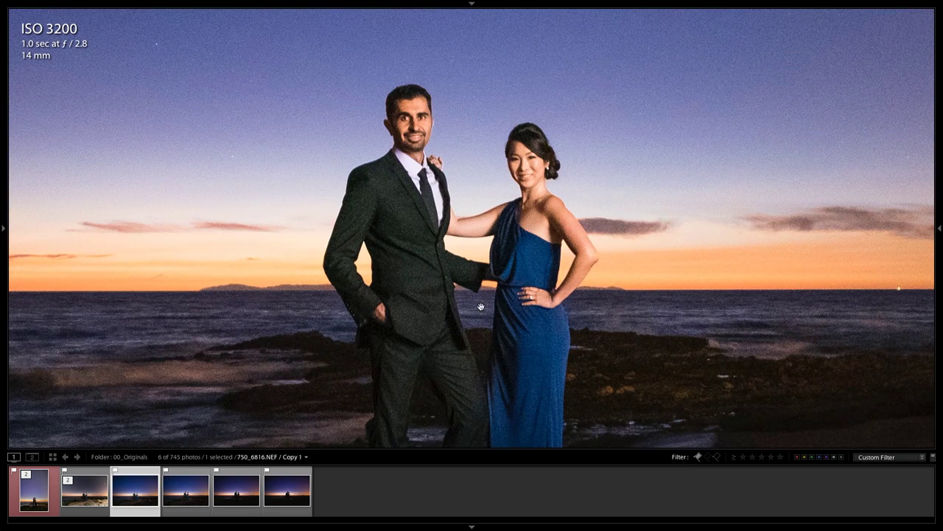
pyautogui.moveTo(454, 177); pyautogui.dragTo(458, 259)
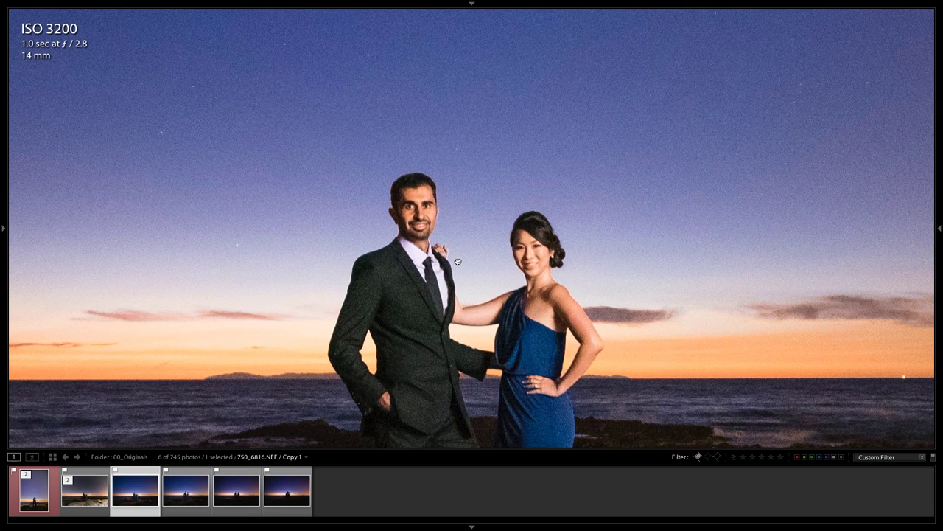
pyautogui.click(474, 201)
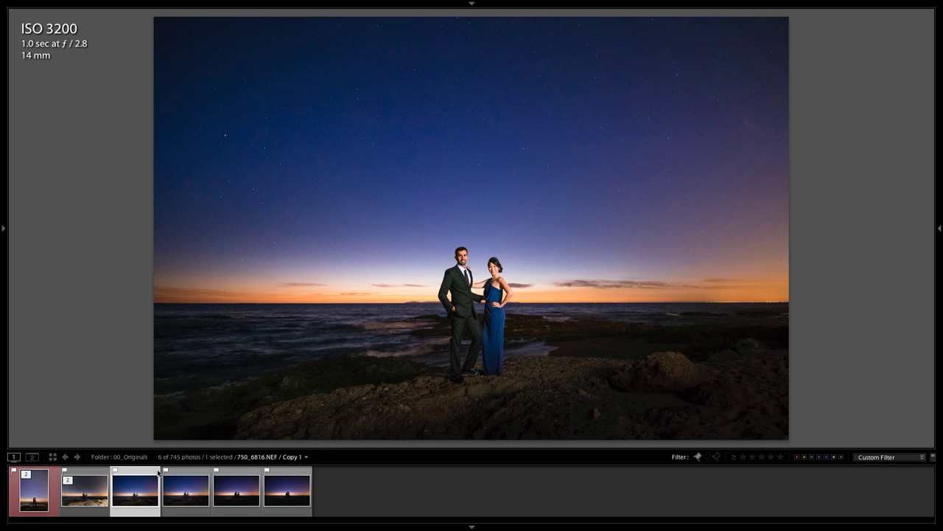
# Select the original 750_6816.NEF in the filmstrip and load it in the Develop module.
pyautogui.click(87, 502)
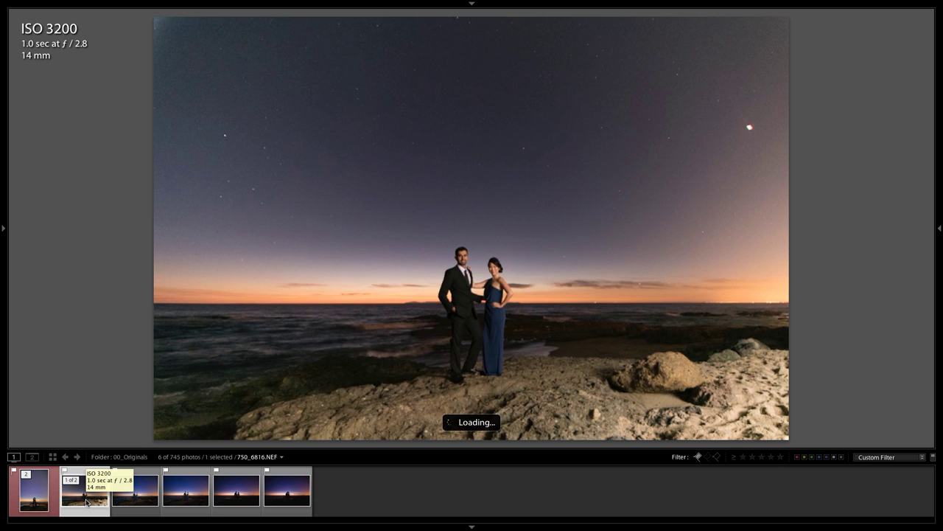
pyautogui.press('d')
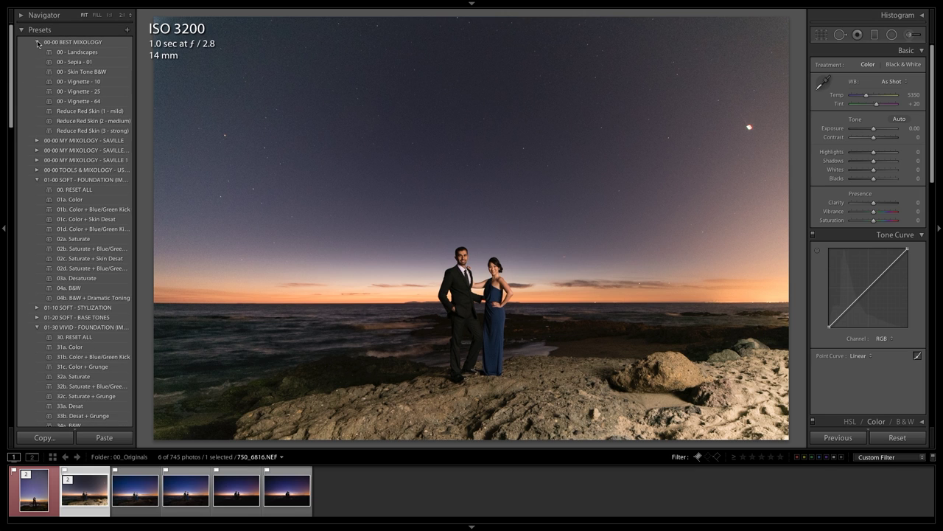
# Collapse the BEST MIXOLOGY, SOFT, VIVID, BASE TONES and ADJUST - EXPOSURE preset folders.
pyautogui.click(37, 42)
pyautogui.click(37, 91)
pyautogui.click(37, 121)
pyautogui.click(37, 140)
pyautogui.click(37, 149)
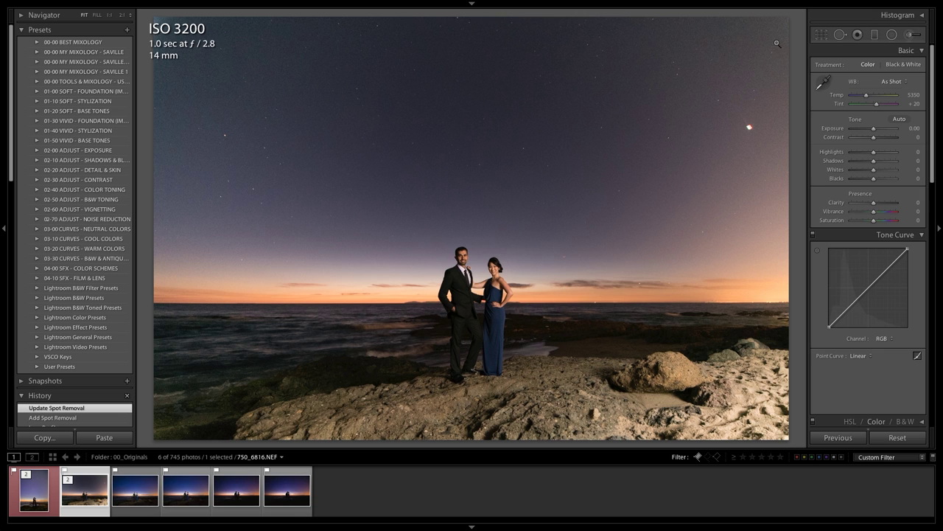
# Toggle lens profile corrections off and back on, then set profile Vignetting to 19.
pyautogui.scroll(-10, 869, 249)
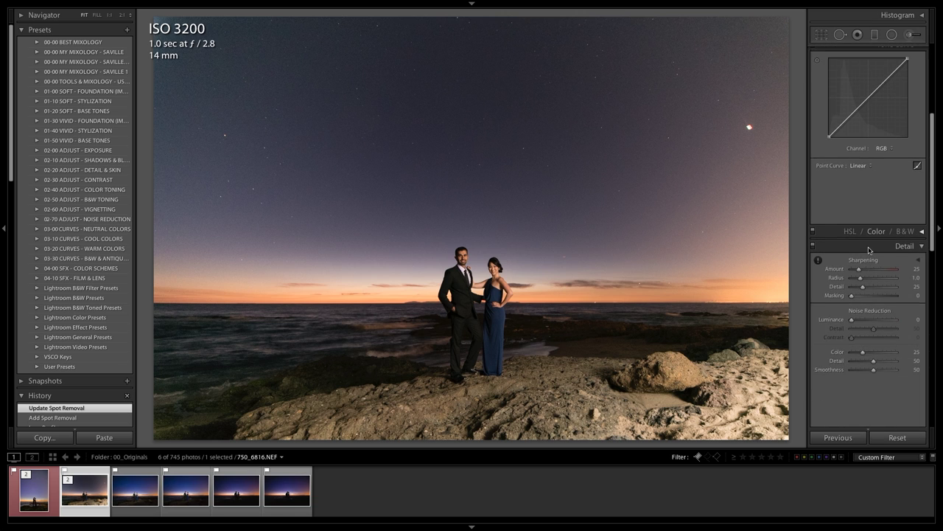
pyautogui.scroll(-3, 869, 251)
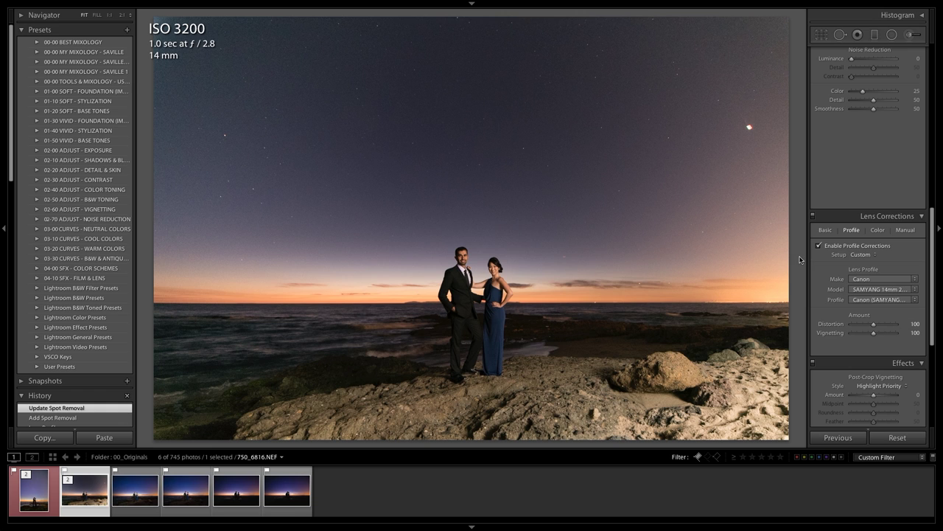
pyautogui.click(819, 247)
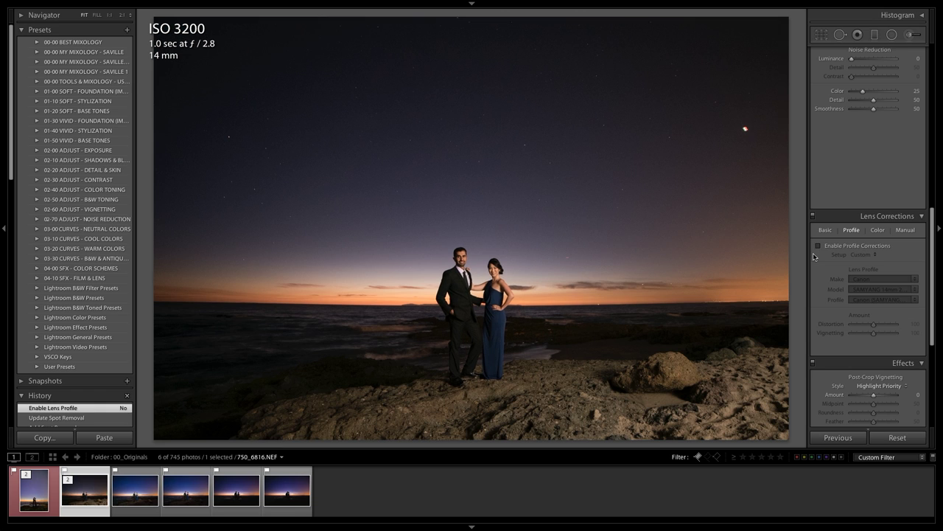
pyautogui.click(819, 247)
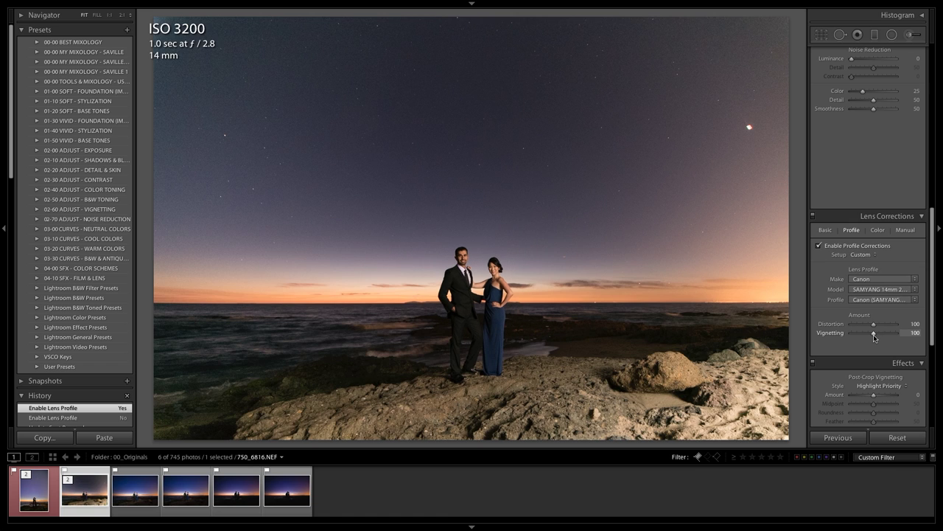
pyautogui.moveTo(874, 336)
pyautogui.mouseDown()
pyautogui.moveTo(844, 338)
pyautogui.moveTo(865, 336)
pyautogui.moveTo(856, 340)
pyautogui.mouseUp()
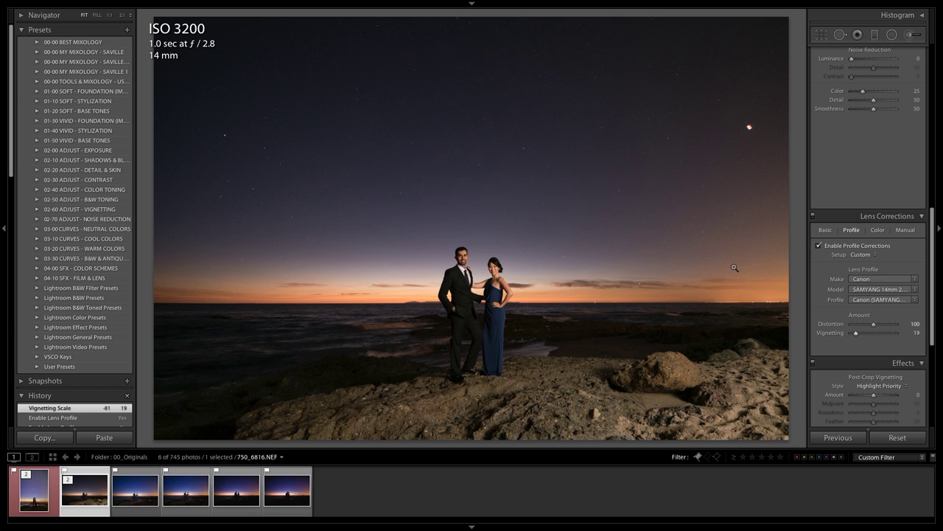
# Expand the 01-30 VIVID - FOUNDATION folder to list presets 30. RESET ALL through 34c. B&W + Grunge.
pyautogui.click(36, 82)
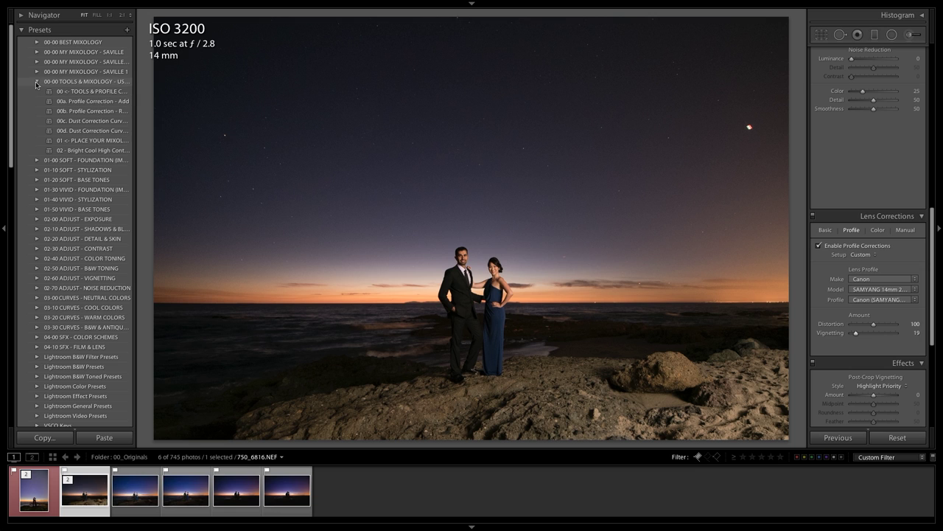
pyautogui.click(37, 82)
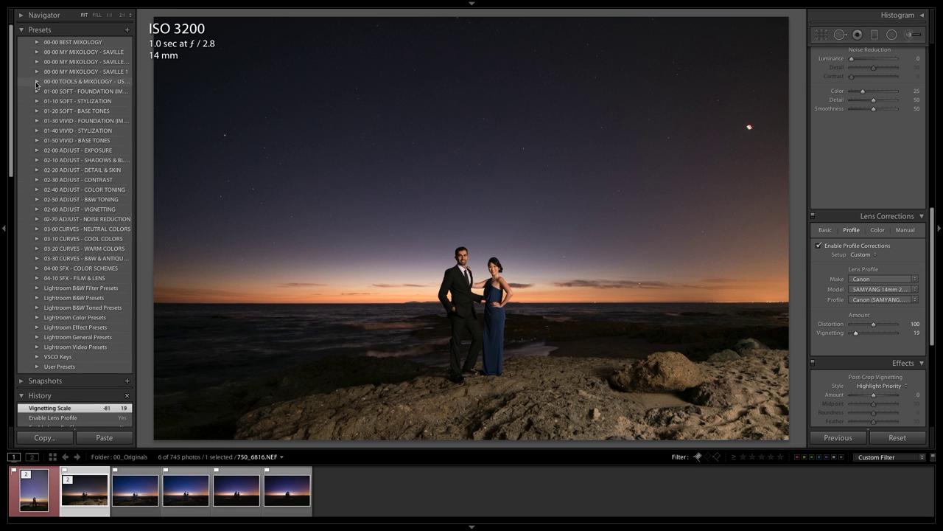
pyautogui.click(34, 121)
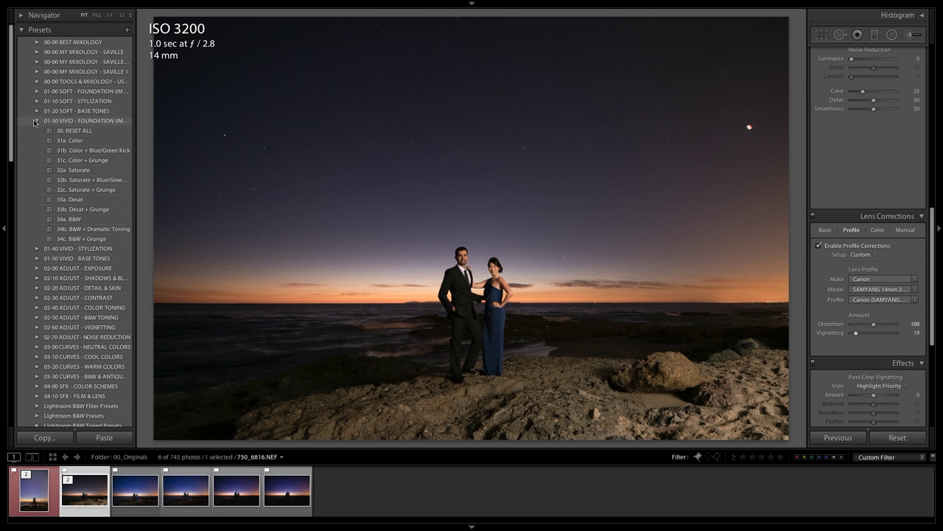
# Apply preset 31a. Color, then drop Clarity from +15 to -5 and Contrast from +25 to +5.
pyautogui.click(79, 141)
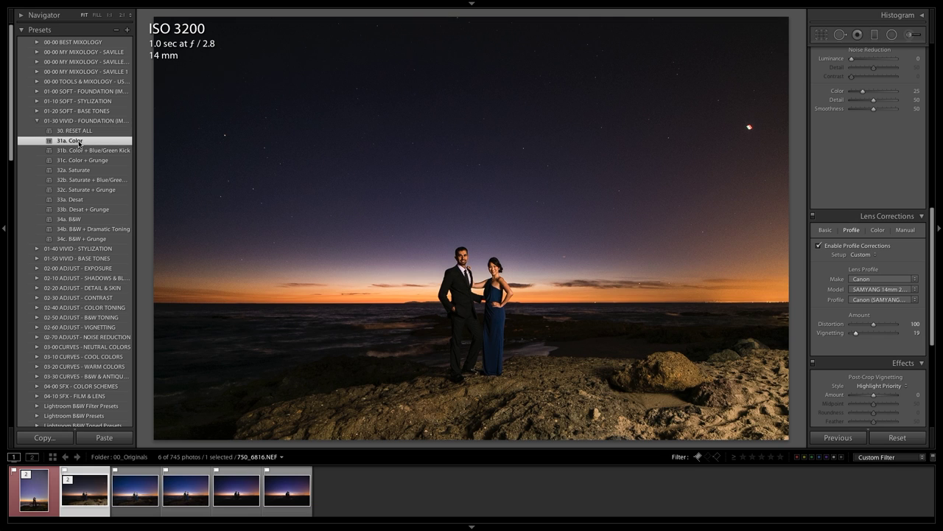
pyautogui.scroll(10, 844, 169)
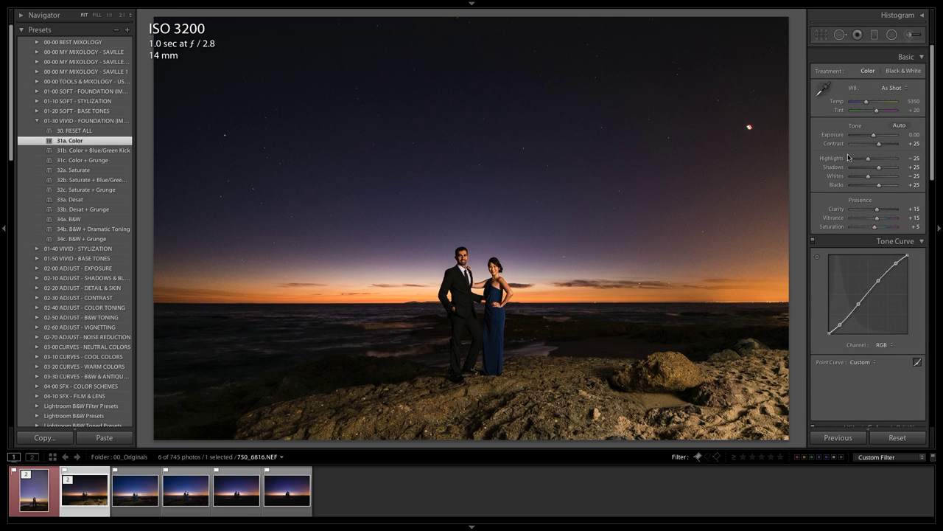
pyautogui.press('shift')
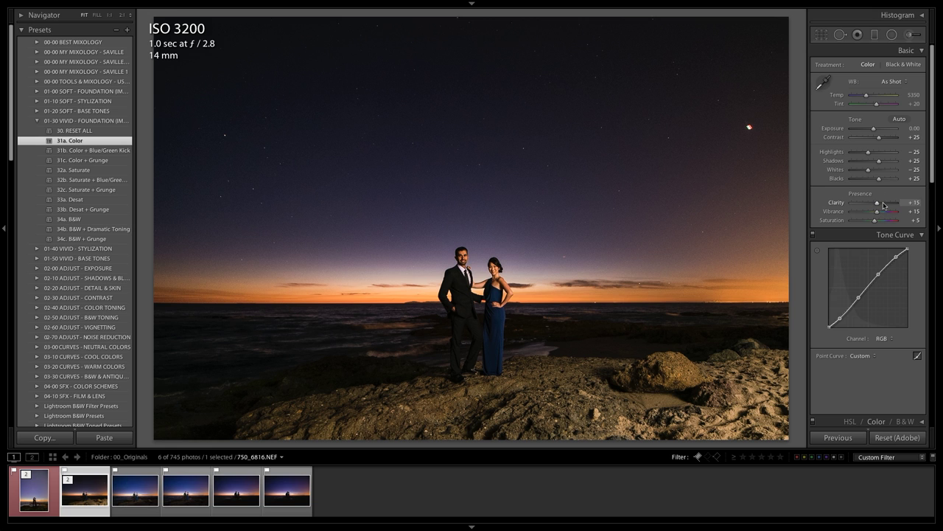
pyautogui.hotkey('shift', 'Down')
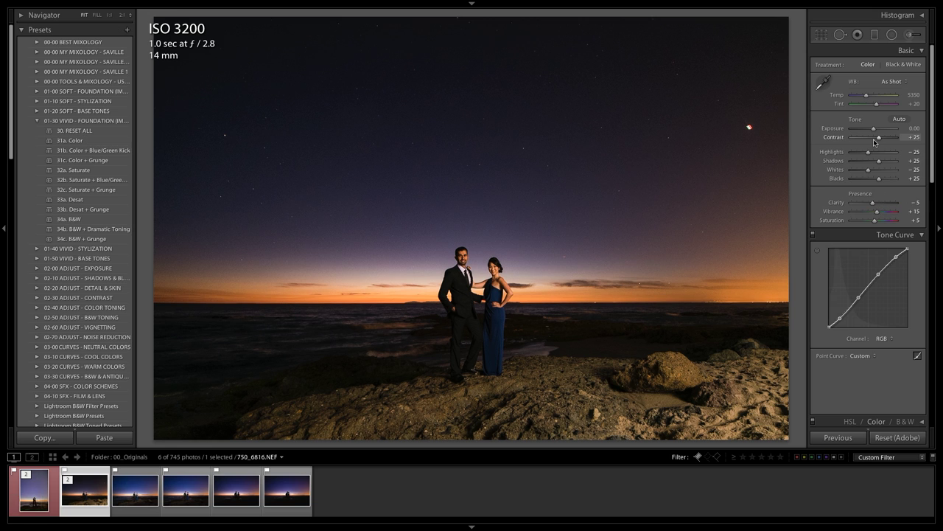
pyautogui.hotkey('shift', 'Down')
# Apply the 07. Brighten +1.0 preset from the 02-00 ADJUST - EXPOSURE folder.
pyautogui.click(38, 123)
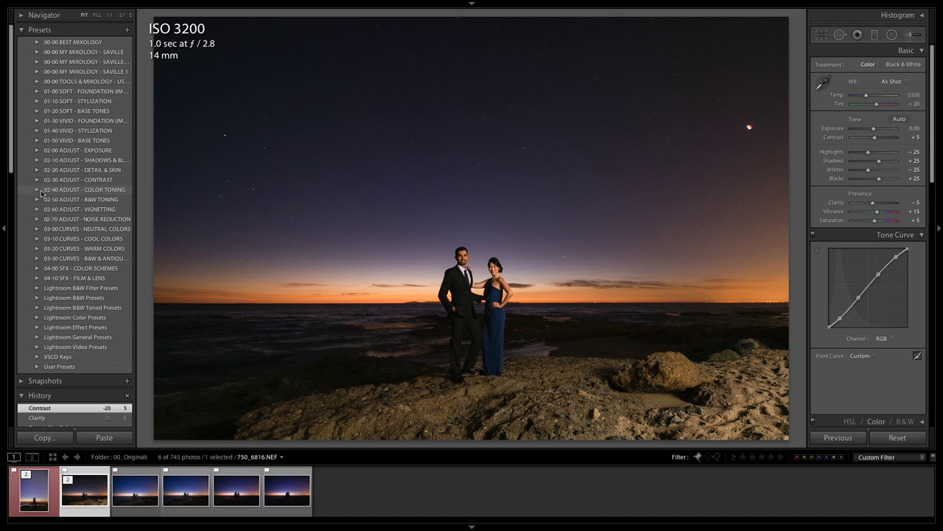
pyautogui.click(37, 150)
pyautogui.click(82, 219)
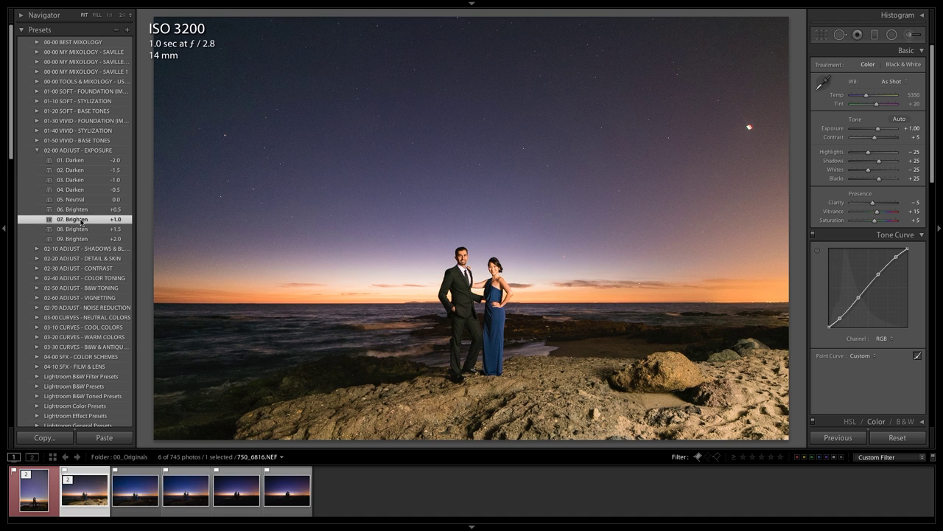
pyautogui.scroll(-3, 828, 131)
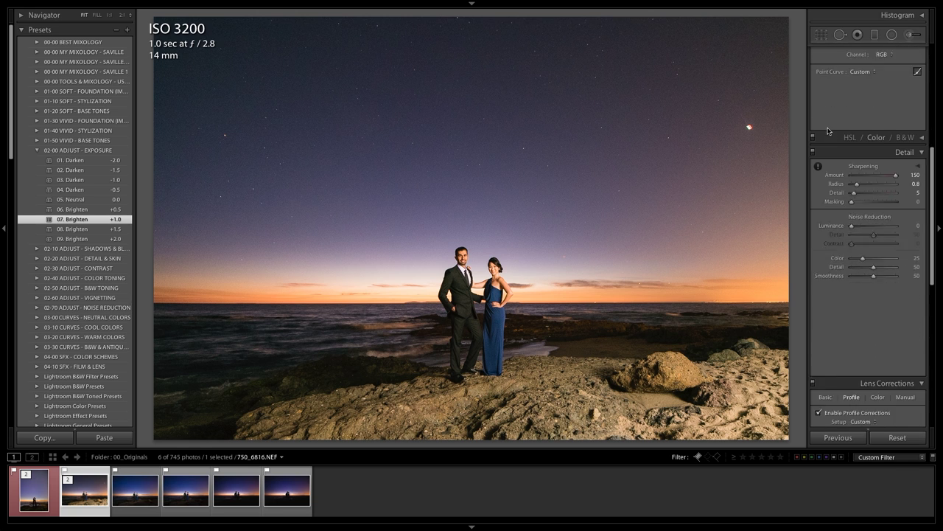
# Drop the Lens Corrections Vignetting amount to 0, then glance at the previous photo and return.
pyautogui.scroll(-5, 828, 131)
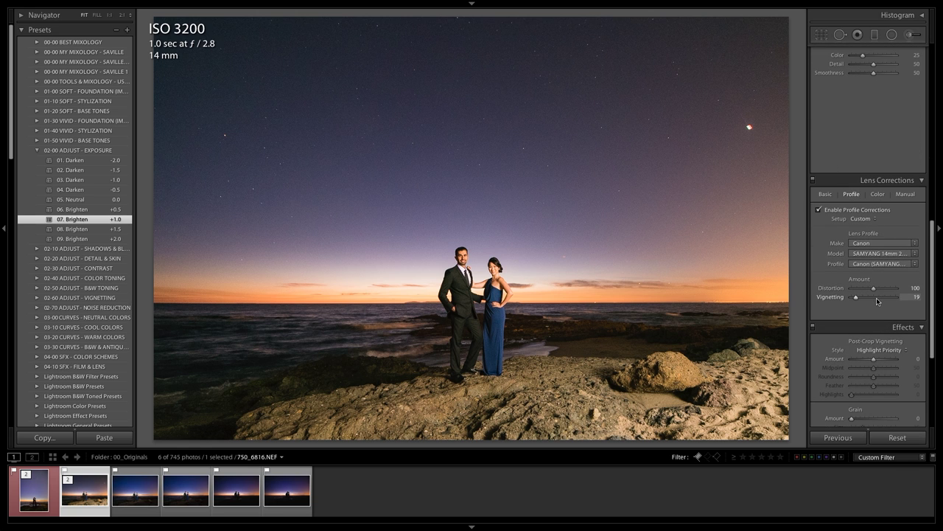
pyautogui.moveTo(877, 301); pyautogui.dragTo(848, 301)
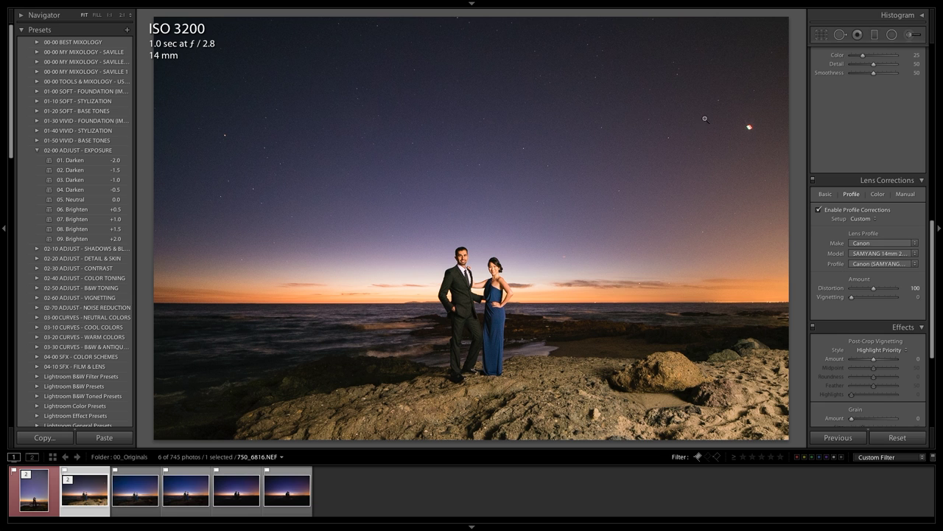
pyautogui.press('Left')
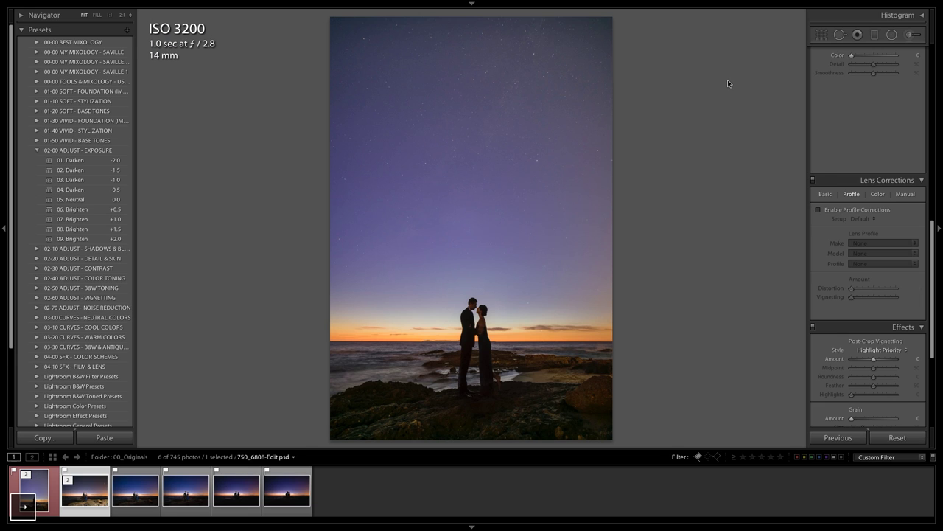
pyautogui.press('Right')
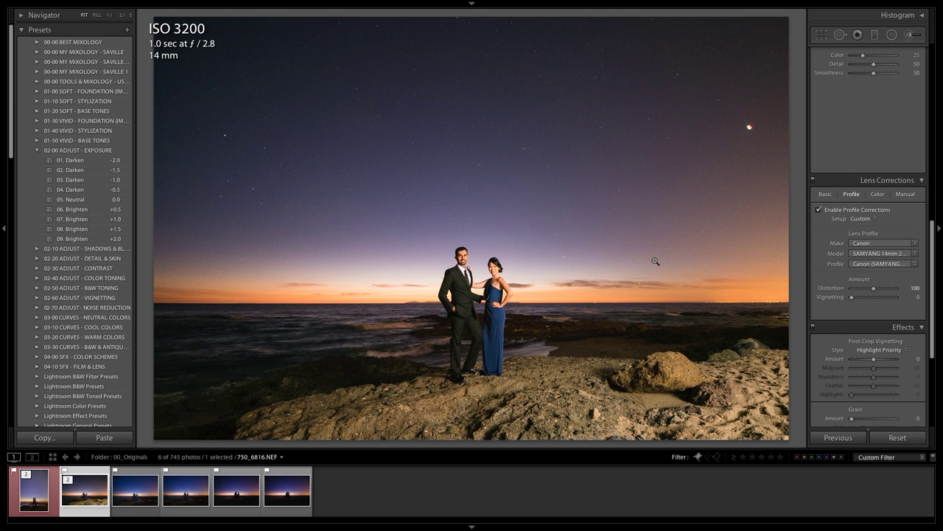
# Heal the red airplane light in the upper-right sky plus one more upper-sky spot.
pyautogui.press('q')
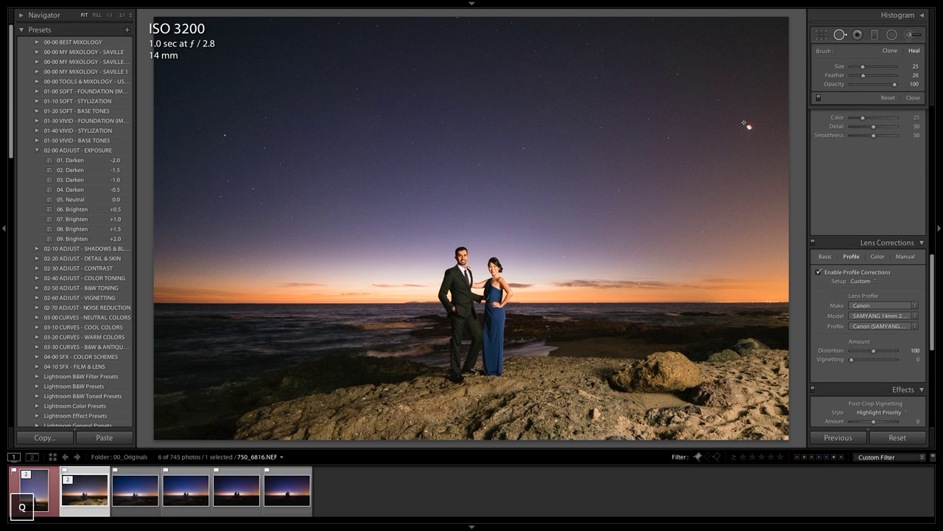
pyautogui.click(750, 130)
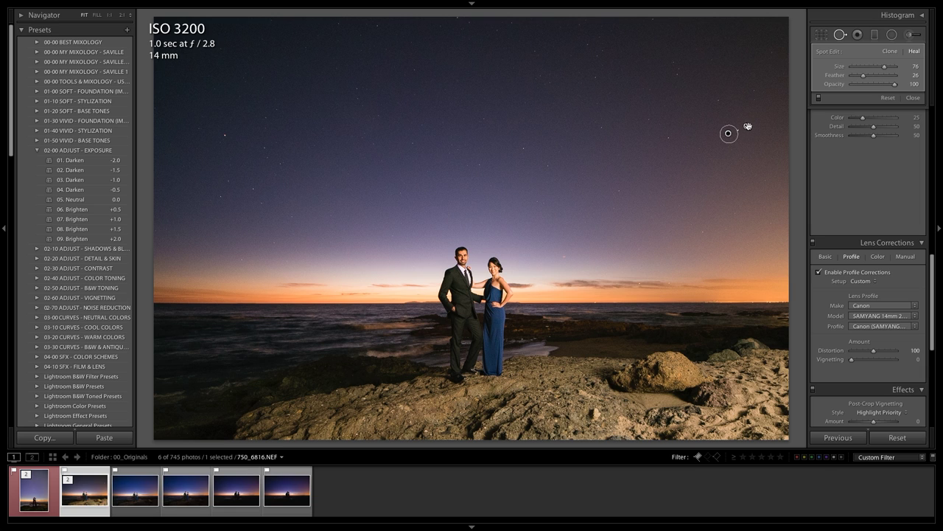
pyautogui.click(565, 258)
# Leave Spot Removal and cool the white balance Temp to 4650.
pyautogui.press('q')
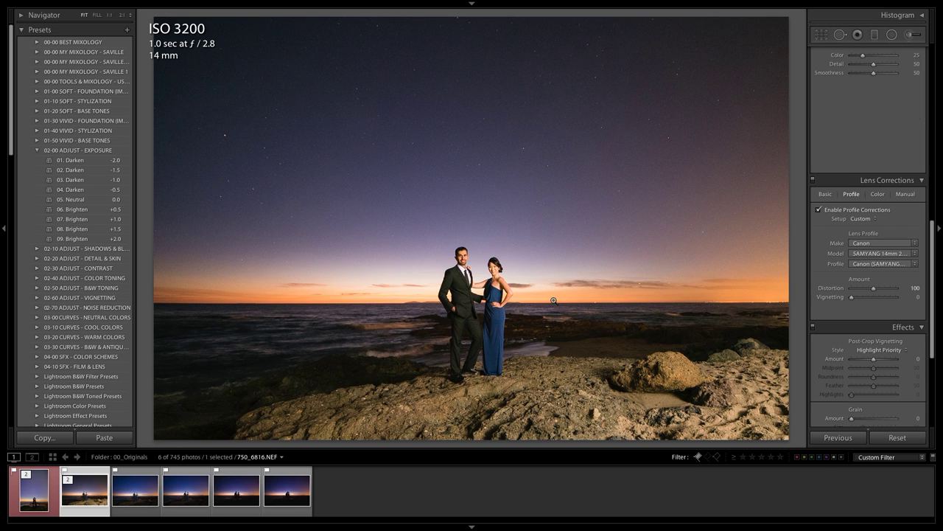
pyautogui.scroll(15, 874, 279)
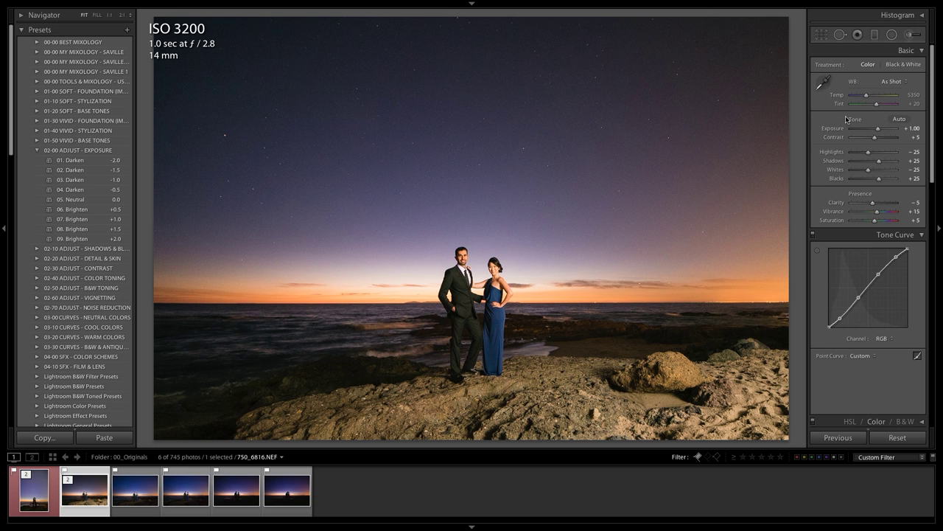
pyautogui.hotkey('shift', 'Down')
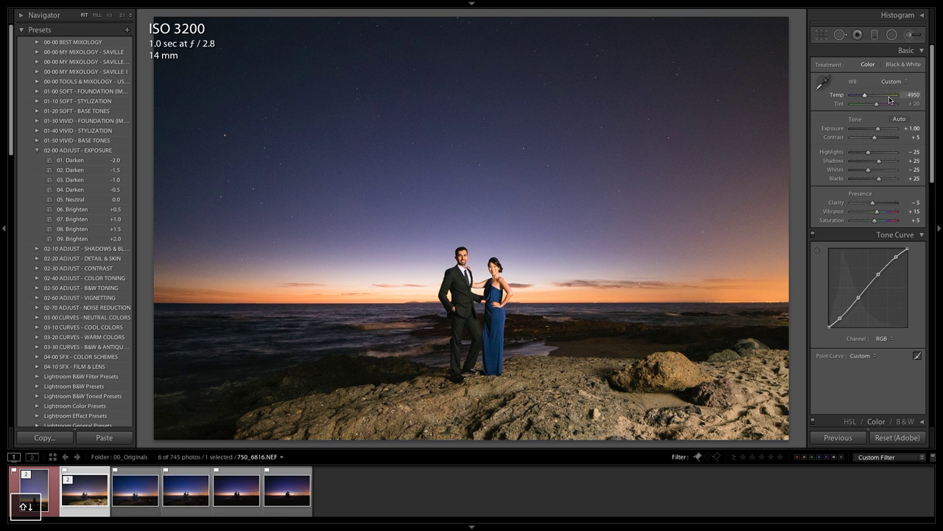
pyautogui.hotkey('shift', 'Down')
pyautogui.hotkey('shift', 'Down')
pyautogui.press('Up')
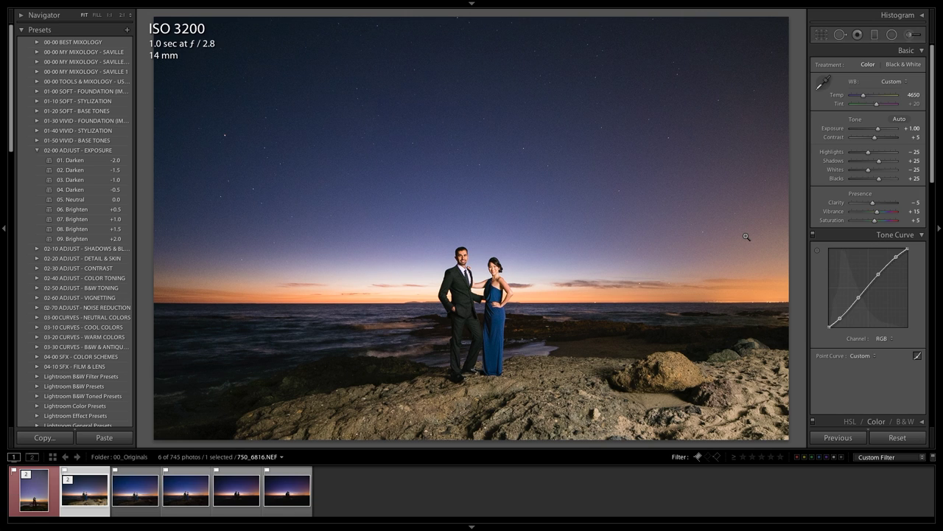
# Add a 02 Burn + graduated filter over the lower foreground, tilted to a shallower angle.
pyautogui.press('m')
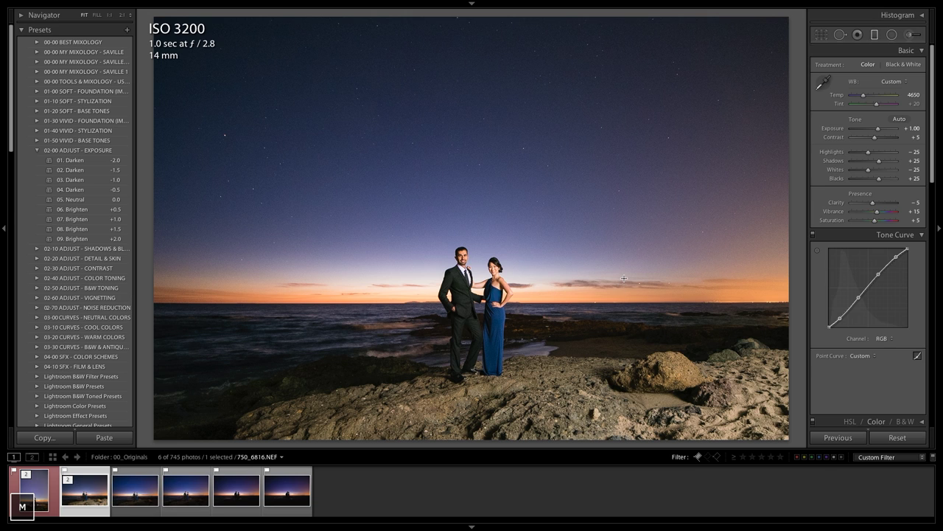
pyautogui.click(860, 67)
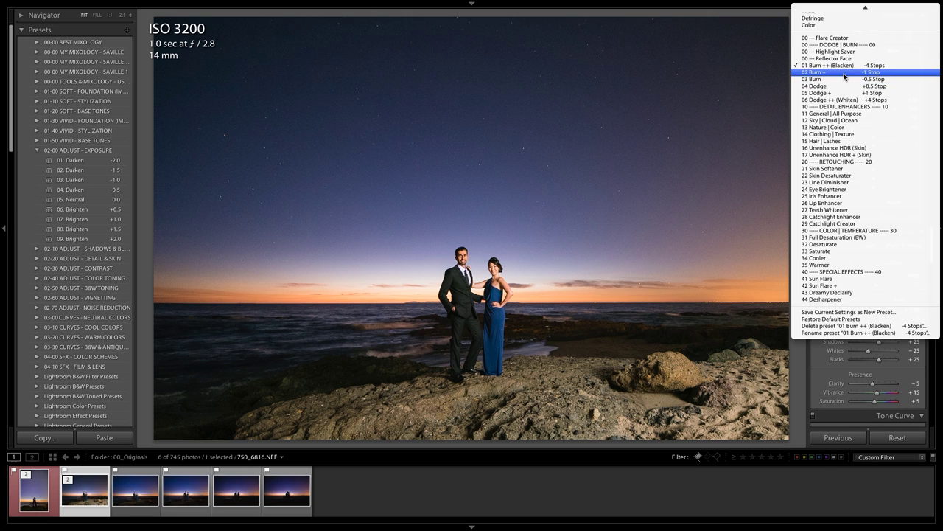
pyautogui.click(845, 72)
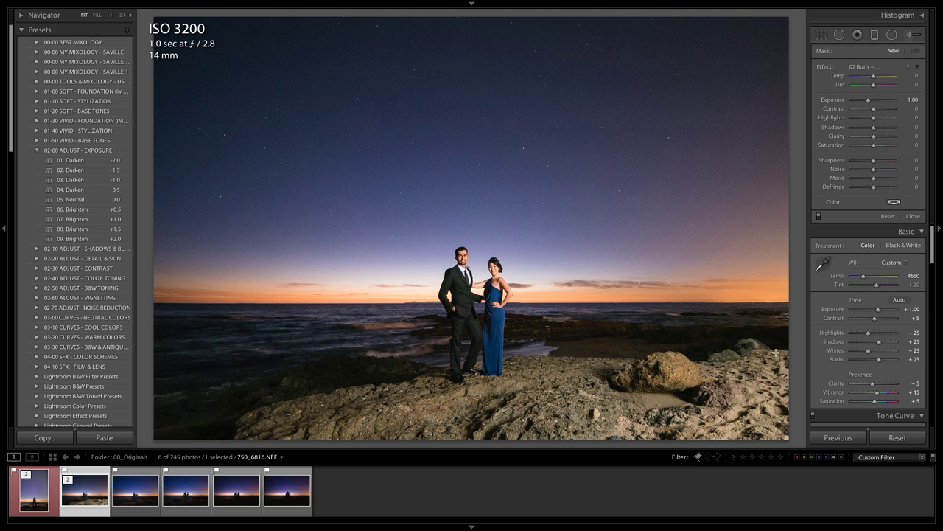
pyautogui.moveTo(534, 392); pyautogui.dragTo(522, 340)
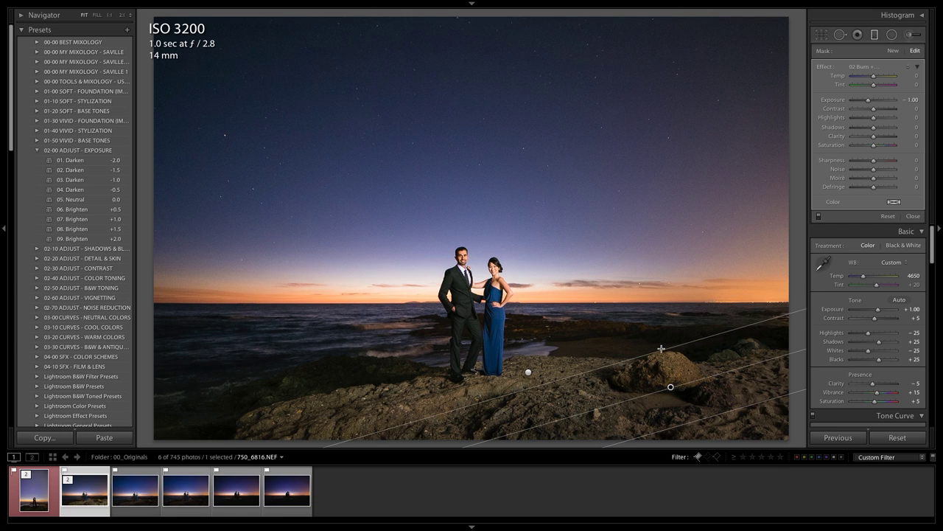
pyautogui.moveTo(662, 347); pyautogui.dragTo(665, 341)
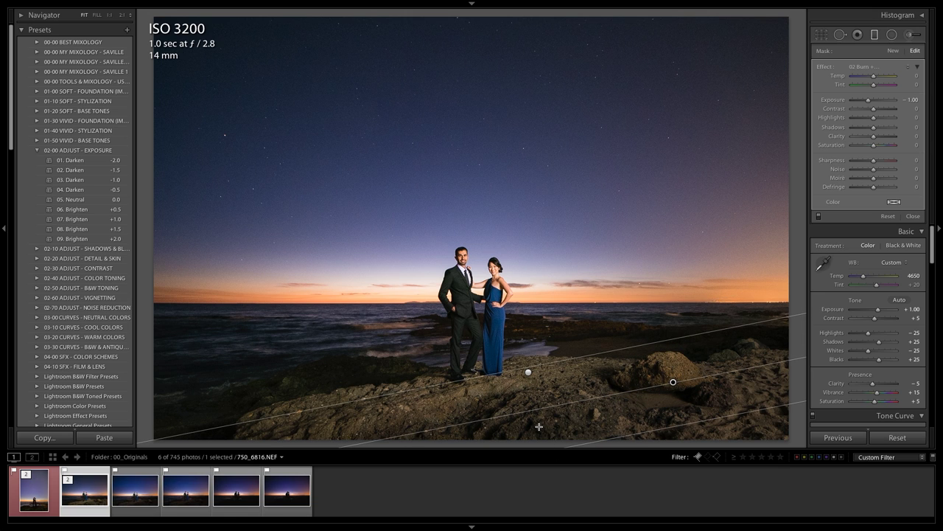
# Add a second steep diagonal gradient up from the rocks, set to 03 Burn and nudged lower.
pyautogui.moveTo(539, 426); pyautogui.dragTo(537, 337)
pyautogui.moveTo(777, 373); pyautogui.dragTo(730, 305)
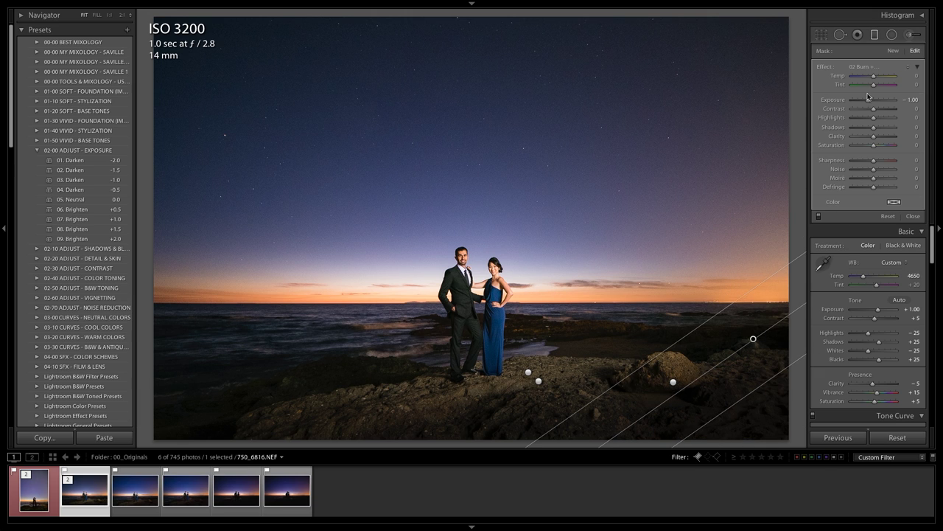
pyautogui.click(868, 68)
pyautogui.click(868, 72)
pyautogui.moveTo(752, 340); pyautogui.dragTo(752, 351)
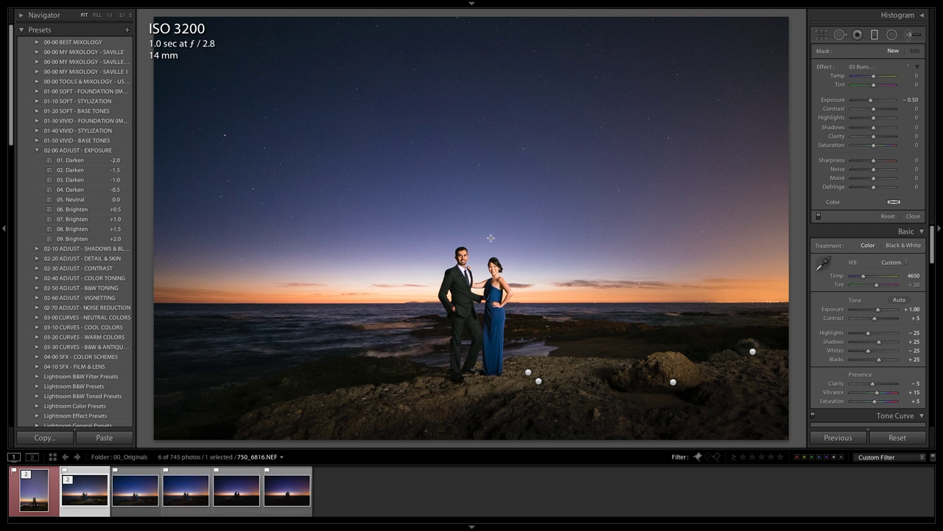
# Drag a 04 Dodge graduated filter from the top of the sky downward.
pyautogui.click(865, 68)
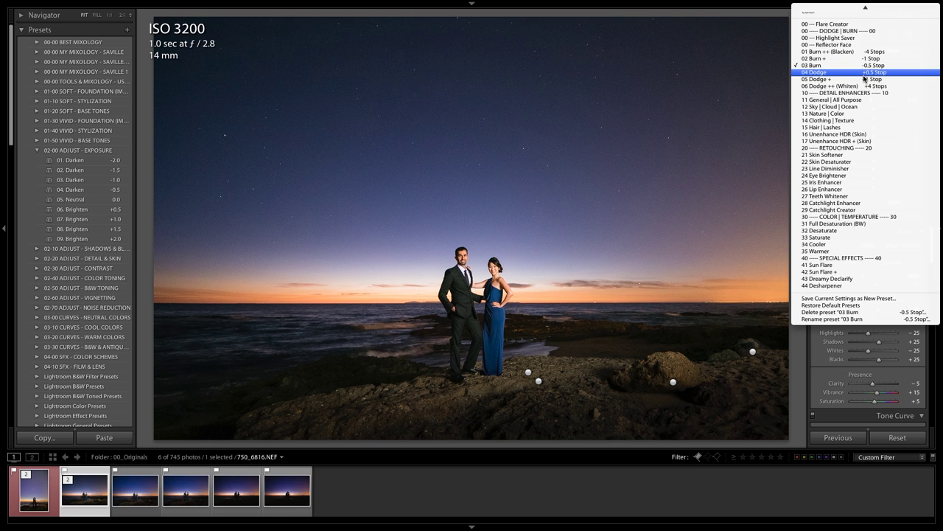
pyautogui.click(850, 72)
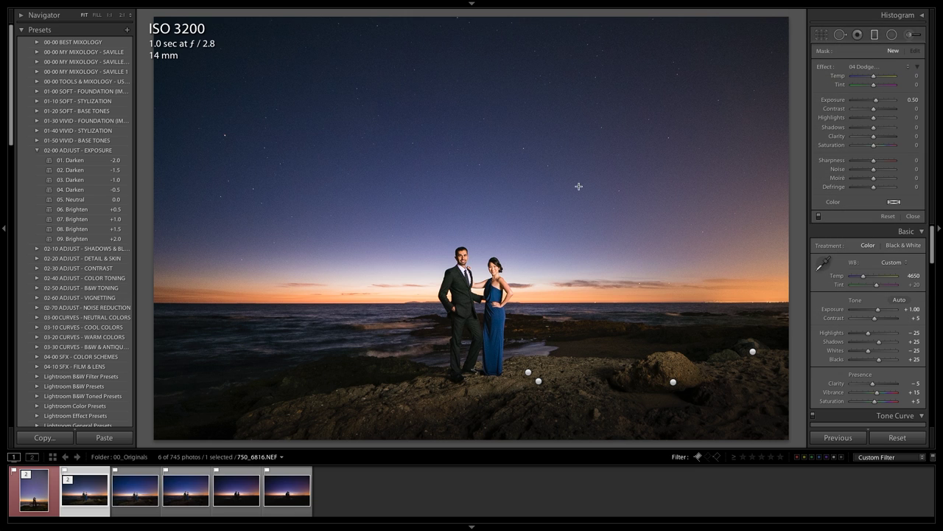
pyautogui.moveTo(471, 124); pyautogui.dragTo(476, 273)
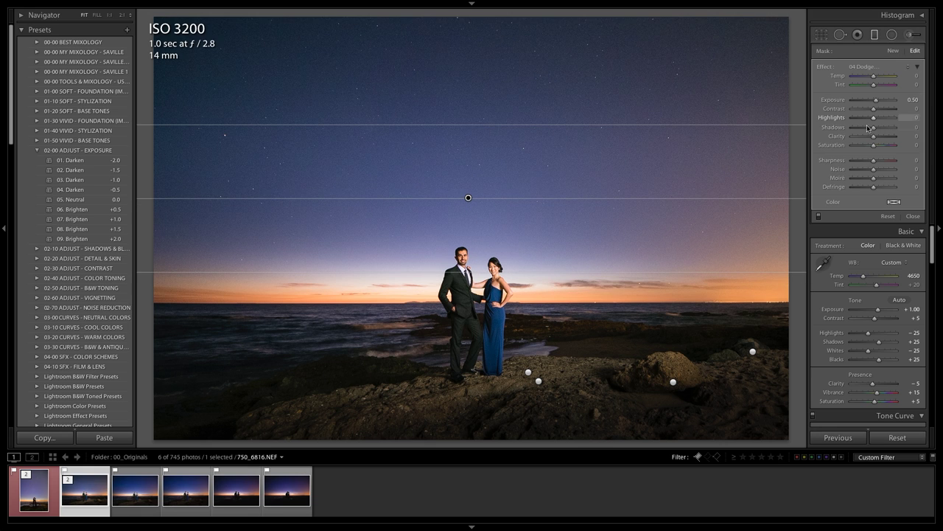
# Set the sky gradient to Saturation 10, Temp -10, Tint 10 and Noise 70.
pyautogui.moveTo(873, 145); pyautogui.dragTo(876, 145)
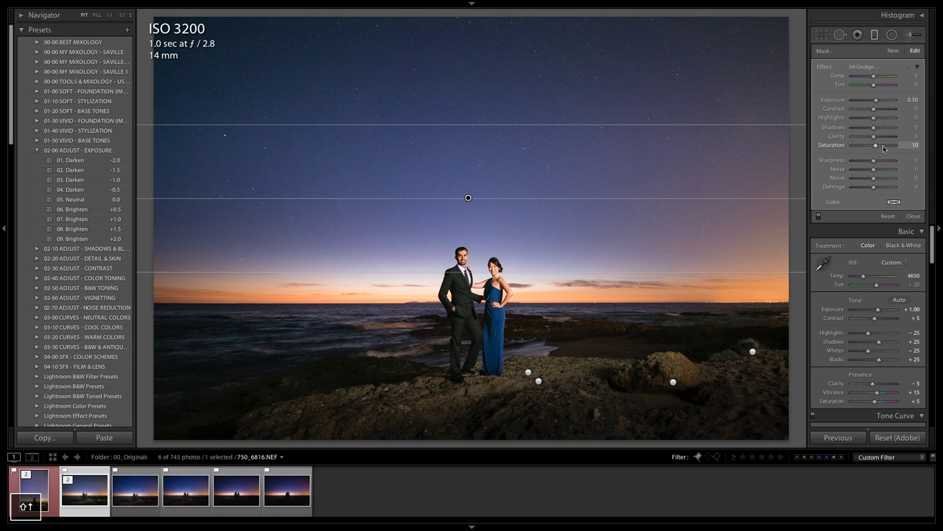
pyautogui.moveTo(873, 76); pyautogui.dragTo(871, 76)
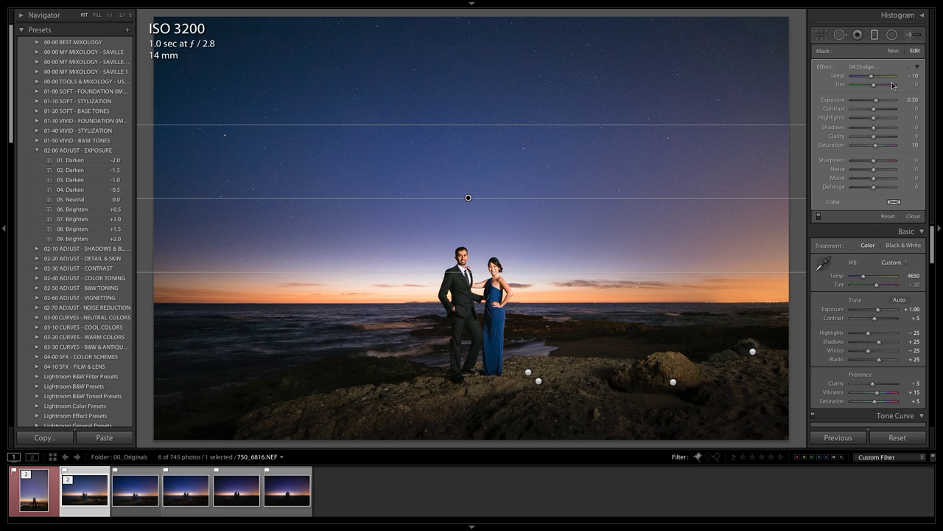
pyautogui.press('shift')
pyautogui.hotkey('shift', 'Up')
pyautogui.hotkey('shift', 'Up')
pyautogui.hotkey('shift', 'Up')
pyautogui.hotkey('shift', 'Down')
pyautogui.hotkey('shift', 'Down')
pyautogui.hotkey('shift', 'Down')
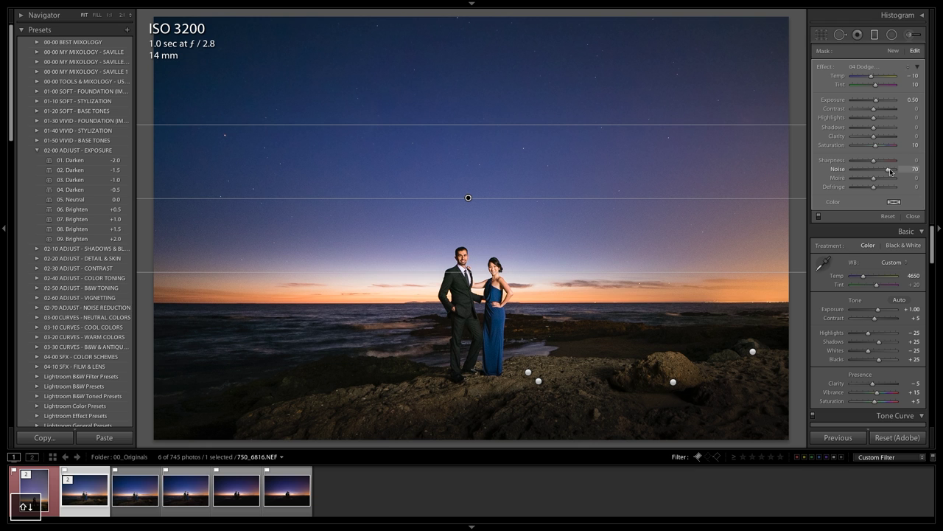
pyautogui.press('m')
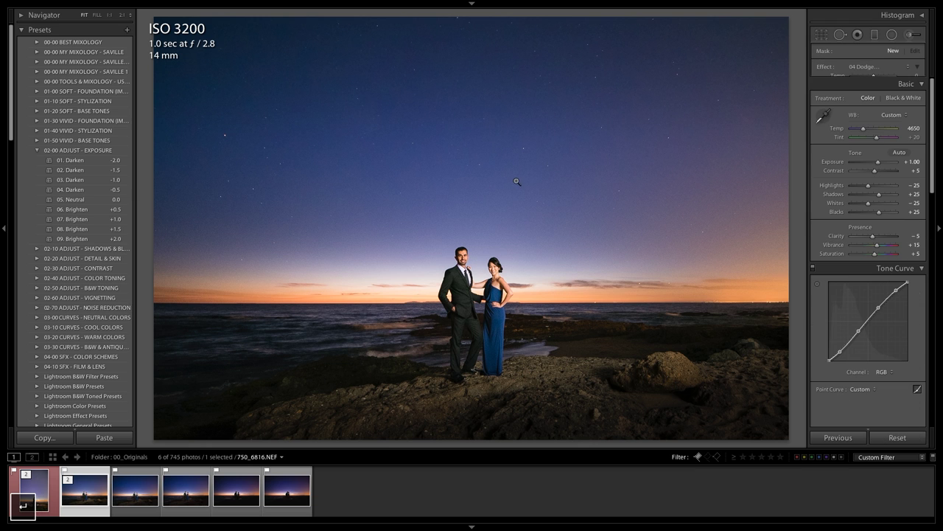
pyautogui.click(468, 134)
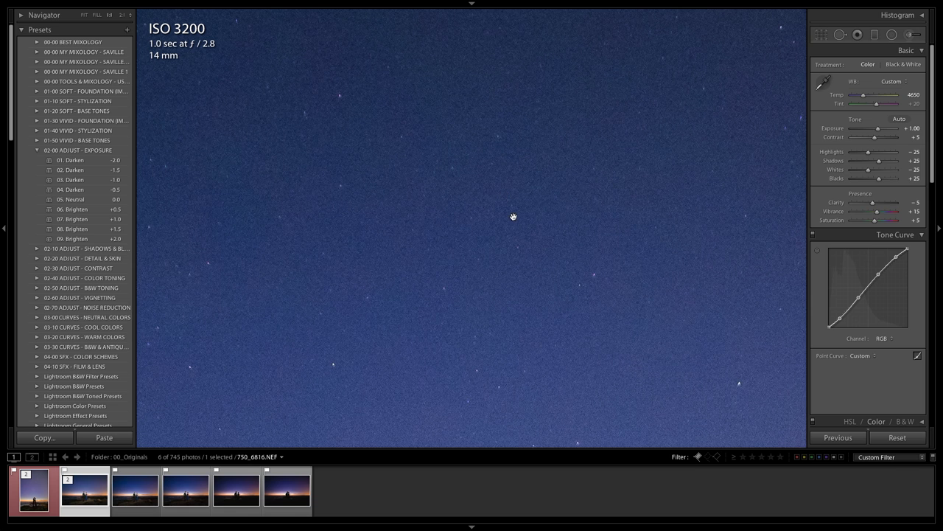
pyautogui.click(514, 217)
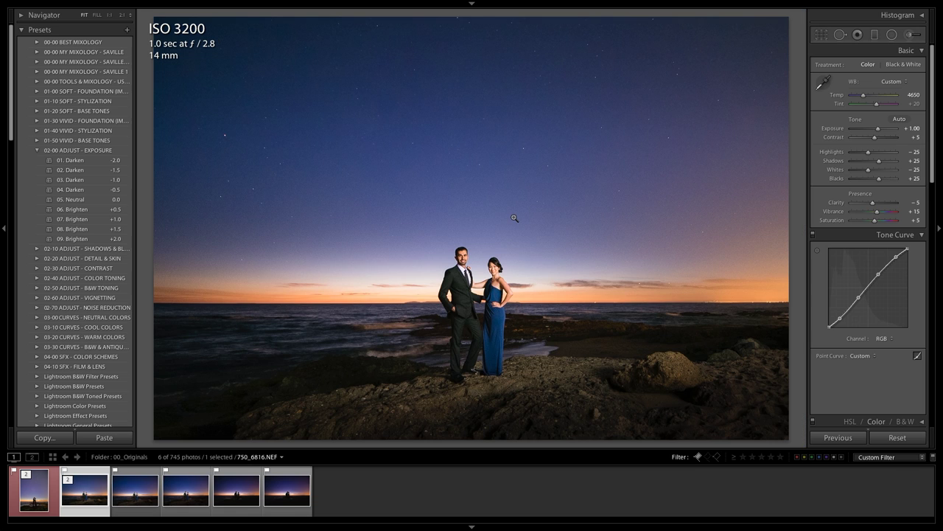